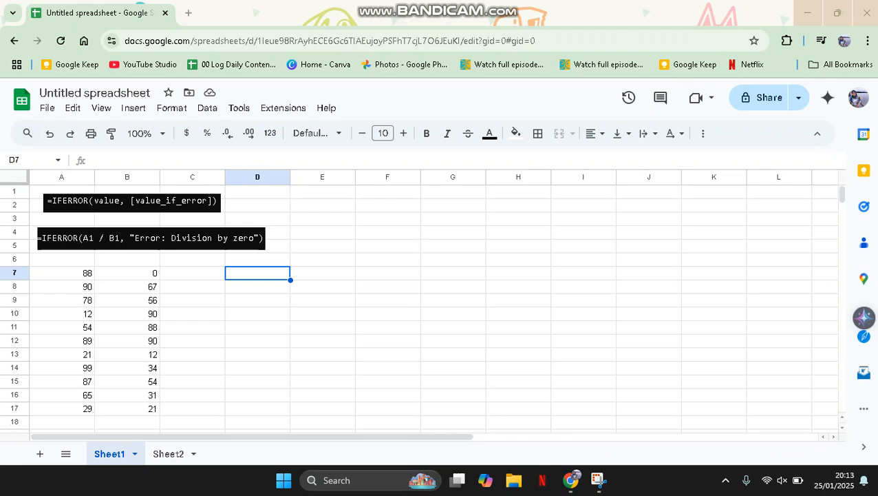
{"action": "left_click", "coordinate": [151, 238]}
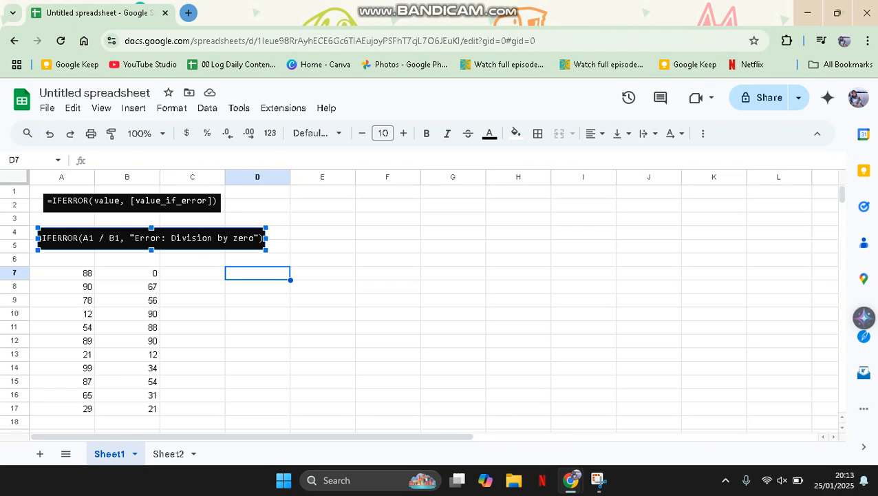
{"action": "left_click", "coordinate": [257, 286]}
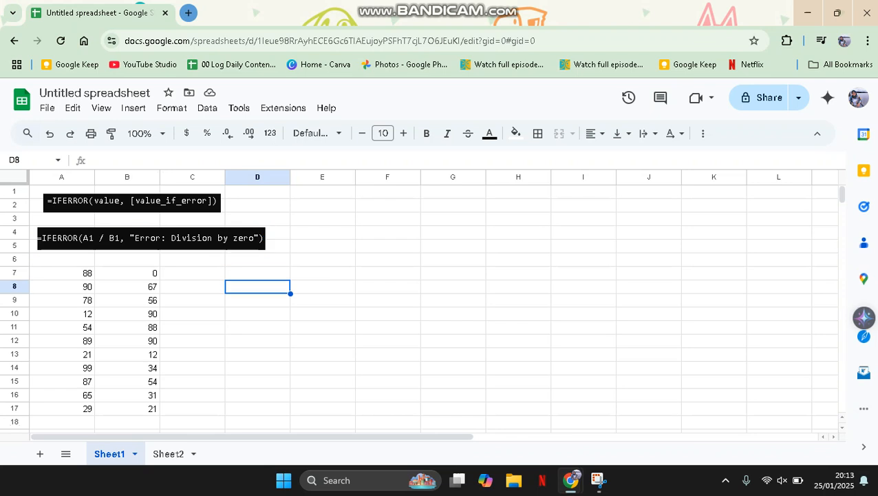
{"action": "left_click", "coordinate": [62, 274]}
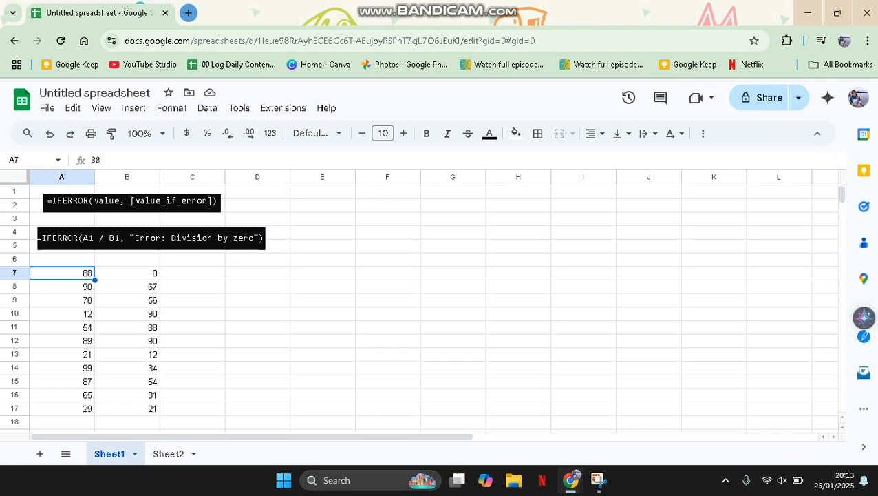
{"action": "left_click", "coordinate": [128, 273]}
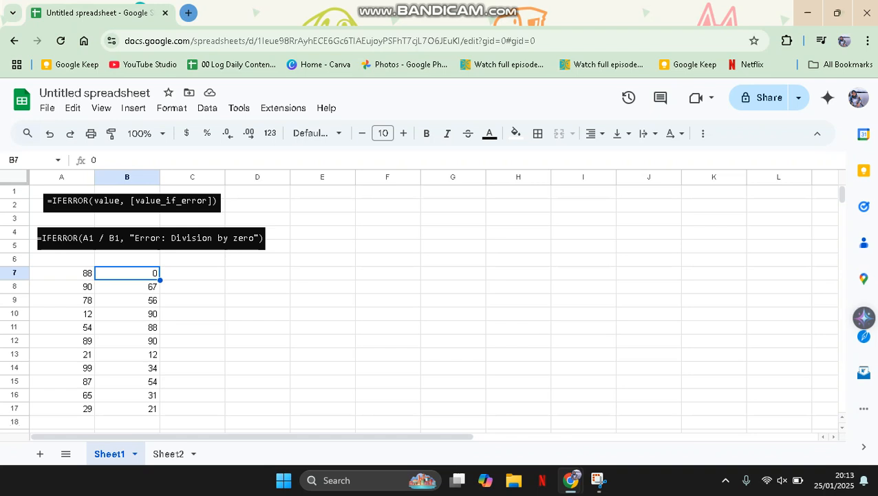
Enter the sample error text #DIV/0! in cell E6.
{"action": "left_click", "coordinate": [322, 259]}
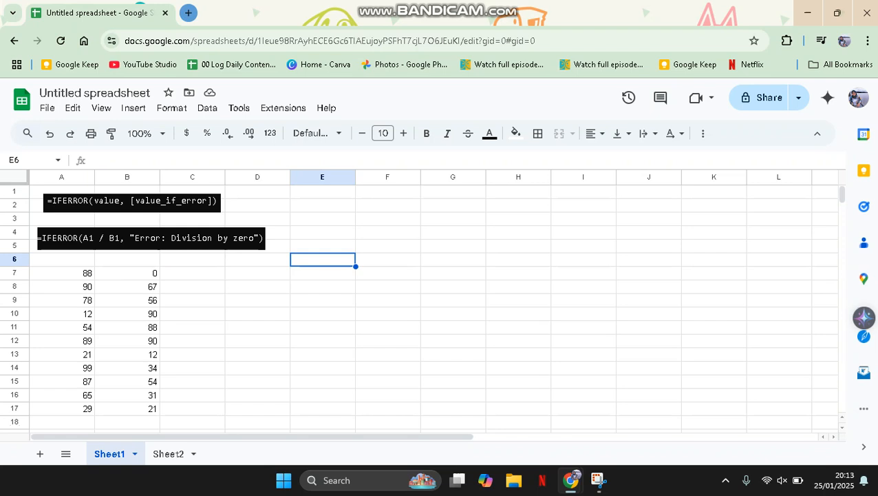
{"action": "type", "text": "#"}
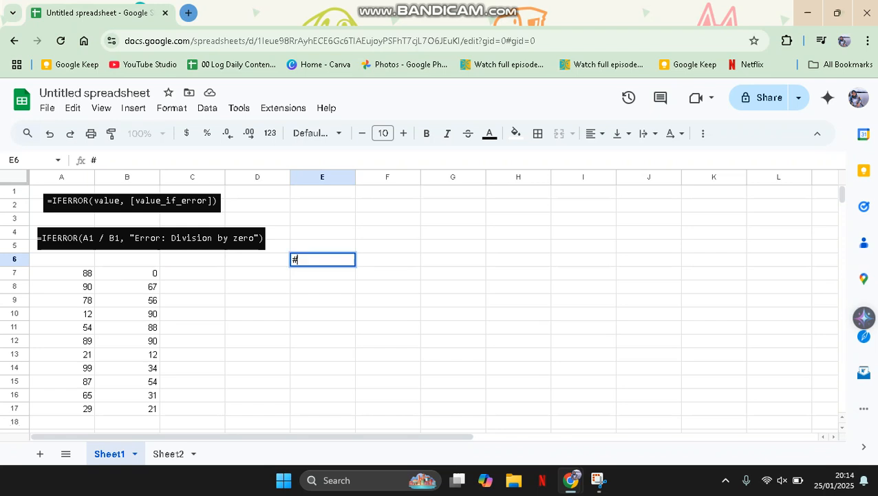
{"action": "type", "text": "DIV/0!"}
{"action": "key", "text": "Return"}
{"action": "key", "text": "Up"}
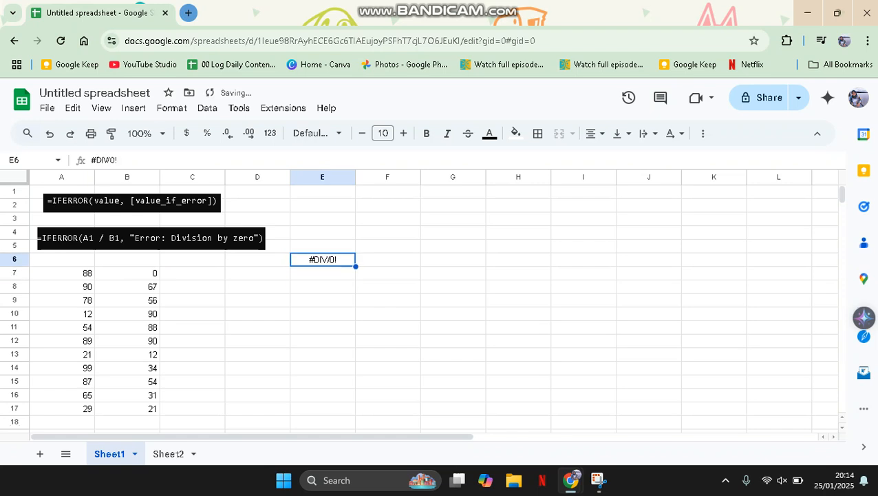
Enter the formula =IFERROR(A7/B7, "Error: Division bt zero") in cell D7.
{"action": "key", "text": "Left"}
{"action": "key", "text": "Down"}
{"action": "key", "text": "Down"}
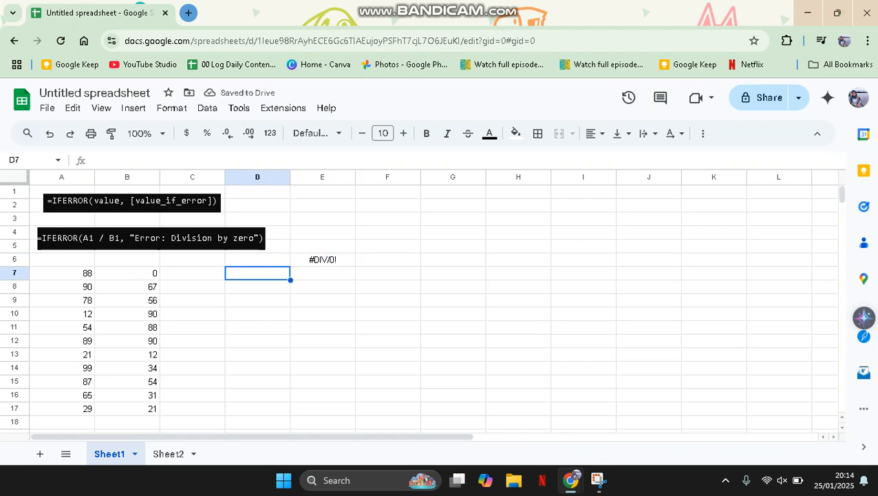
{"action": "key", "text": "Up"}
{"action": "type", "text": "=iferr"}
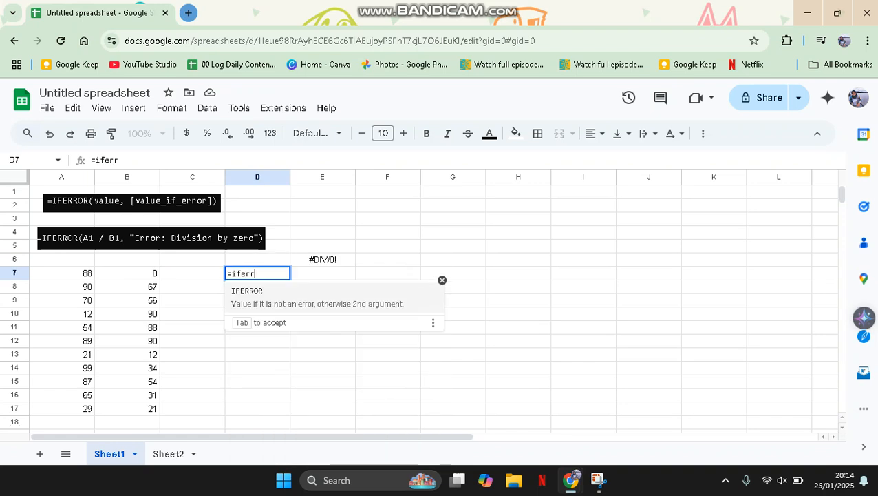
{"action": "key", "text": "Tab"}
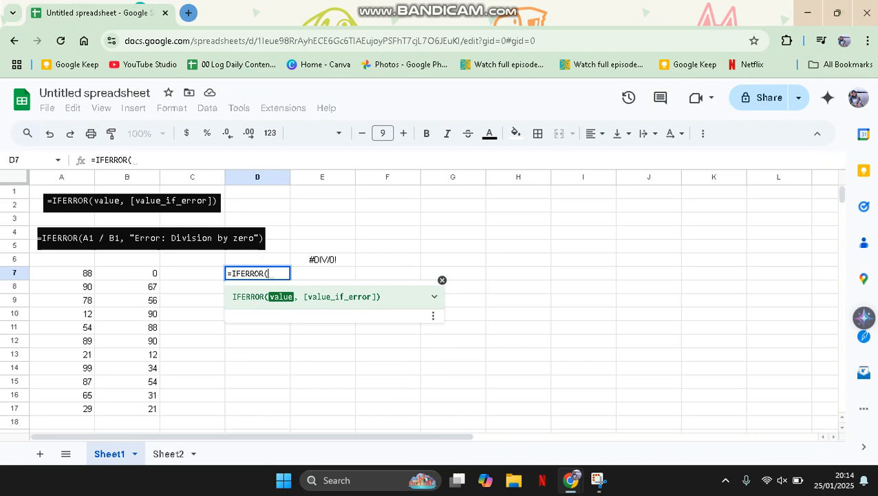
{"action": "type", "text": "A7/"}
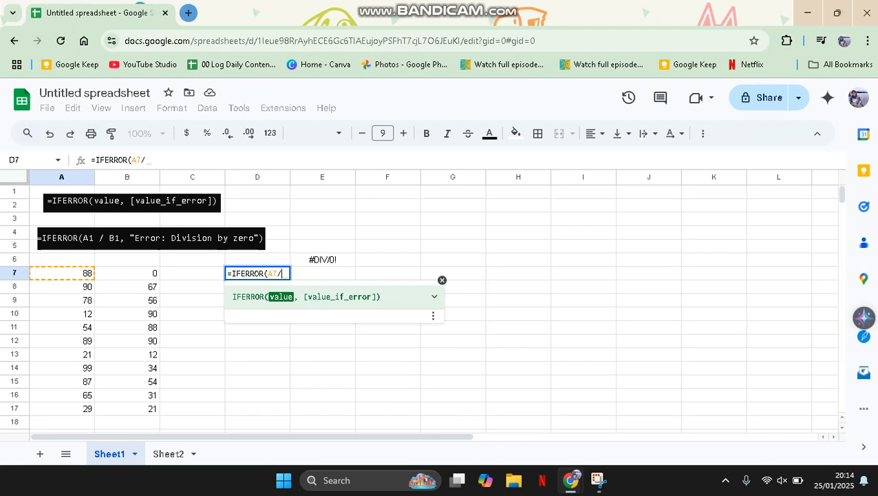
{"action": "type", "text": "B7"}
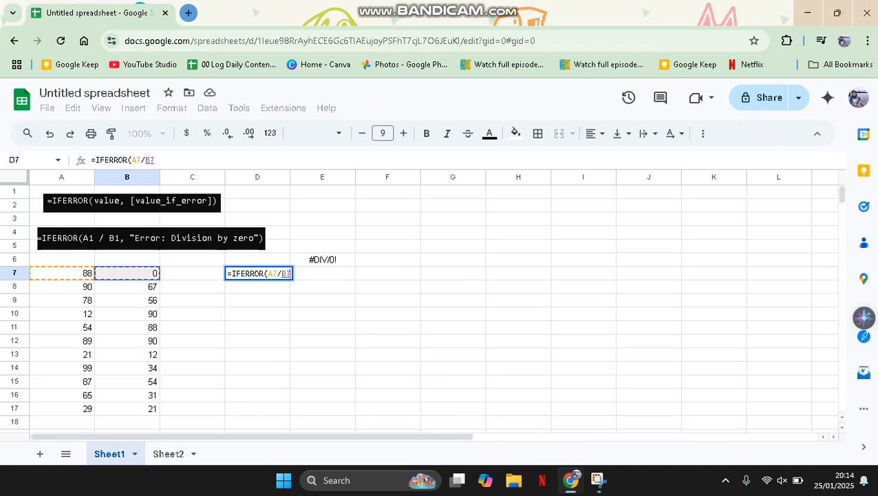
{"action": "type", "text": ", "}
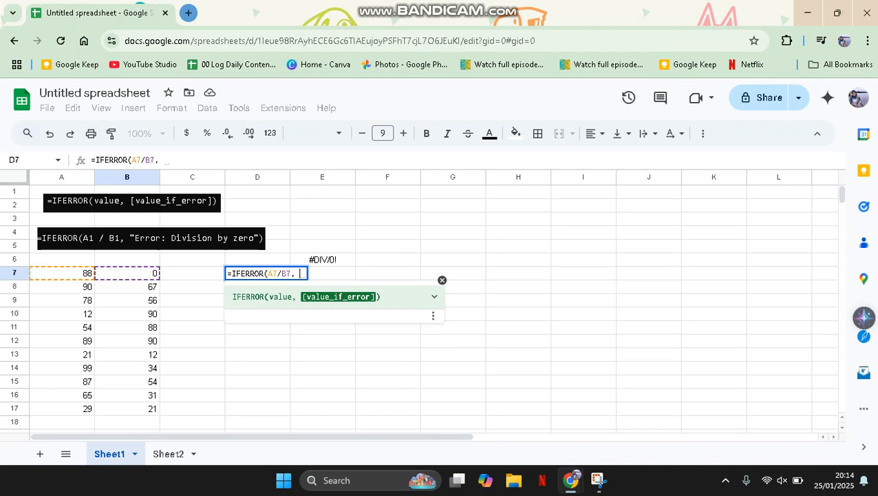
{"action": "type", "text": "\""}
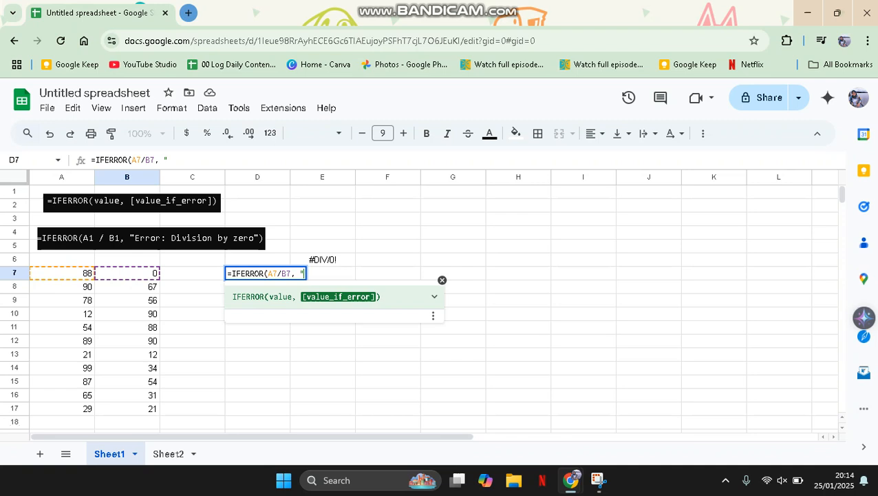
{"action": "type", "text": "Error"}
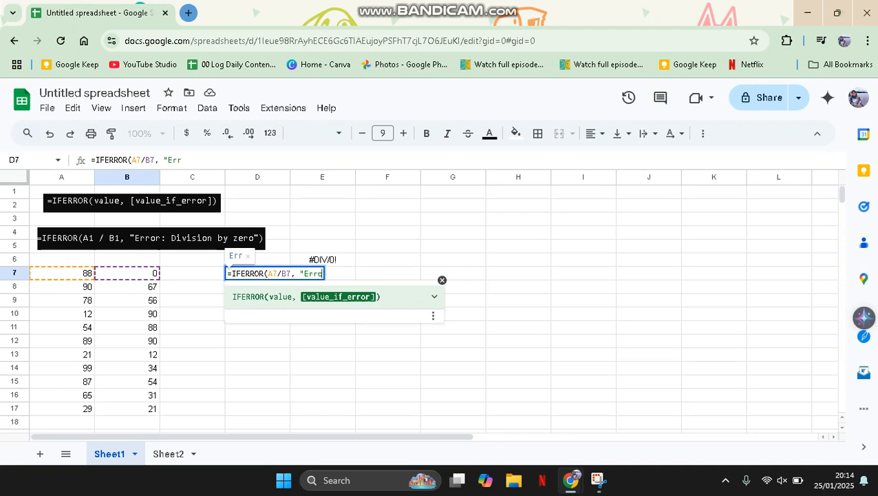
{"action": "type", "text": ": D"}
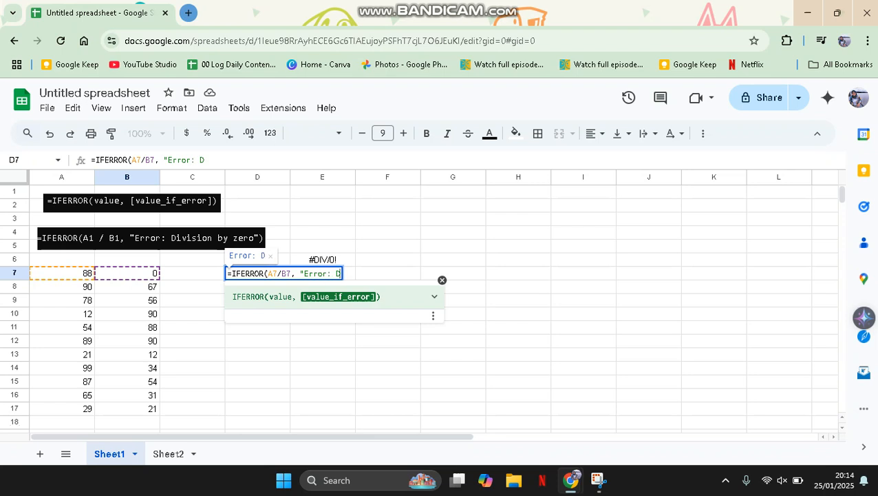
{"action": "type", "text": "ivision b"}
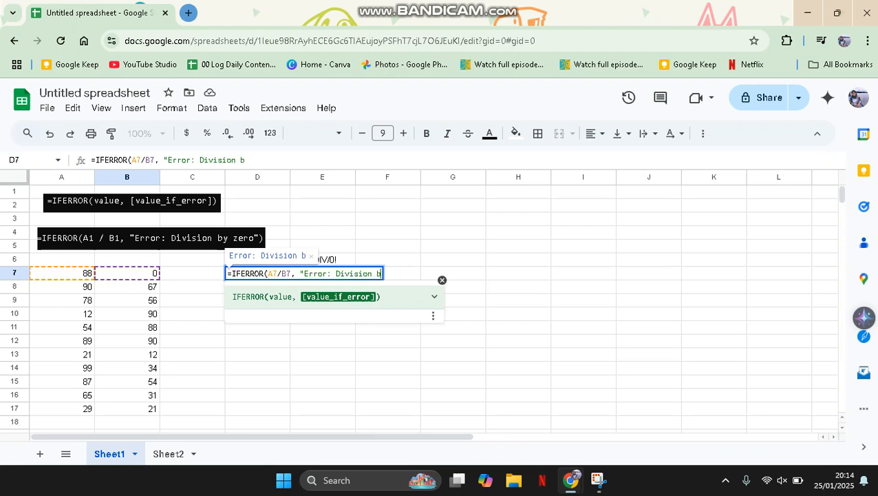
{"action": "type", "text": "t zero\""}
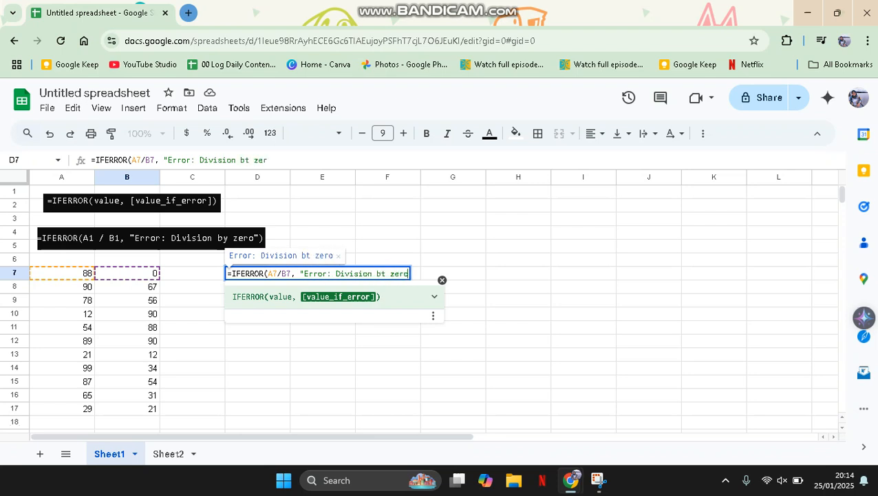
{"action": "type", "text": ")"}
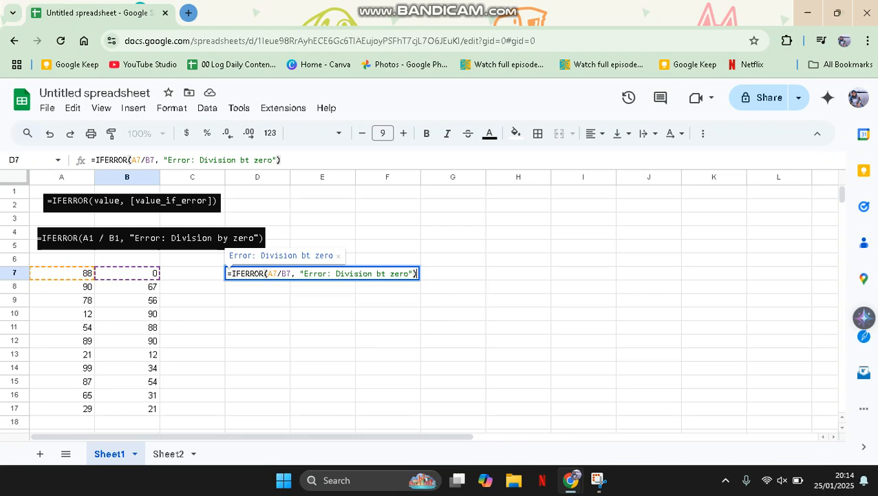
{"action": "key", "text": "Return"}
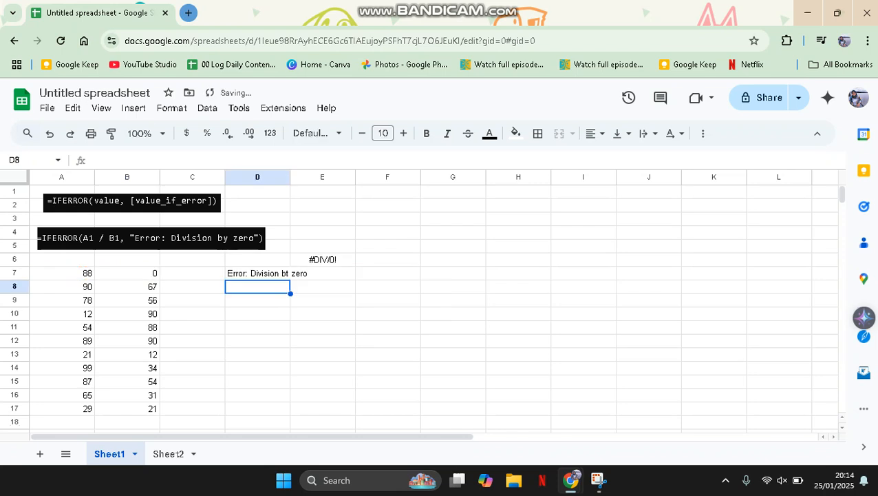
Correct the error message in the D7 formula so that it reads "Error: Division by zero".
{"action": "double_click", "coordinate": [257, 273]}
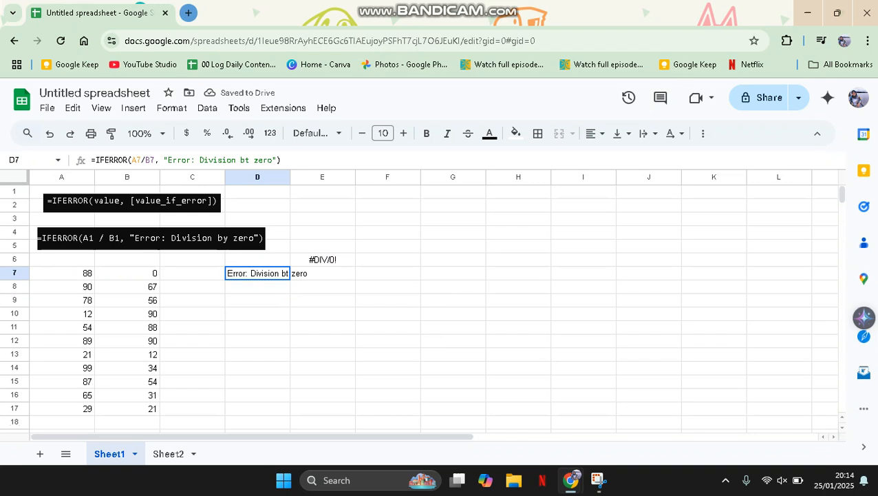
{"action": "left_click", "coordinate": [382, 273]}
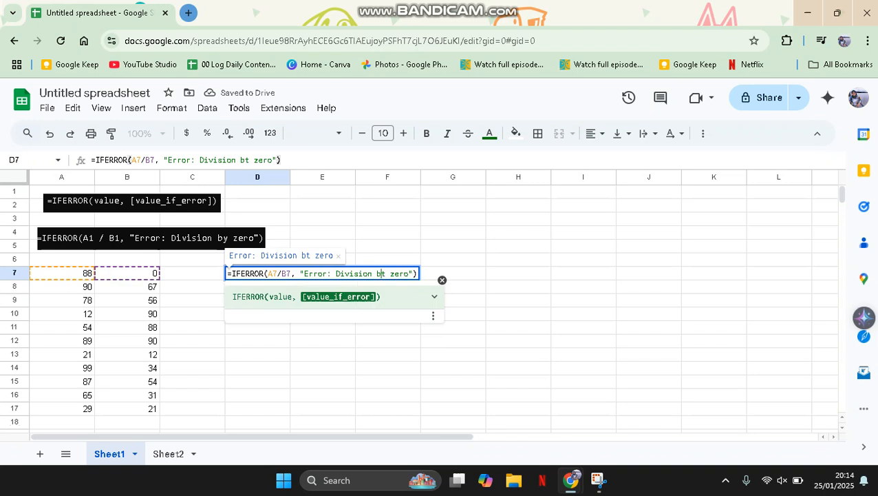
{"action": "key", "text": "Delete"}
{"action": "type", "text": "y"}
{"action": "key", "text": "Return"}
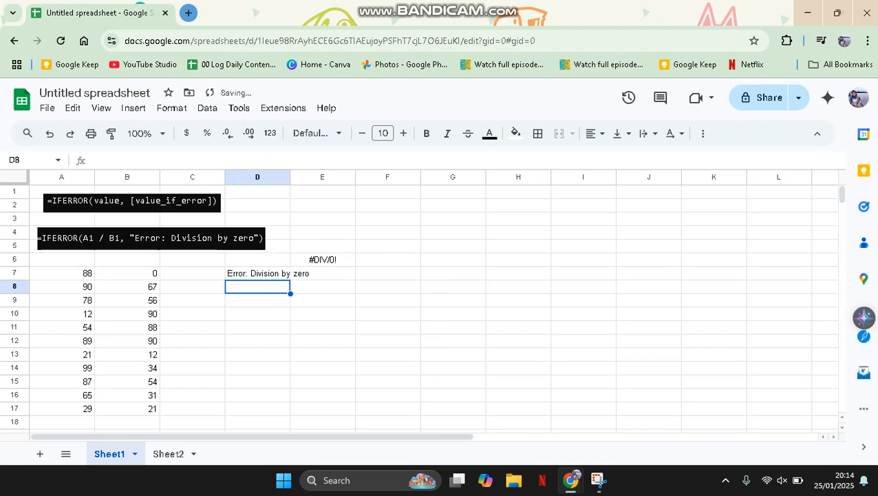
{"action": "left_click", "coordinate": [127, 274]}
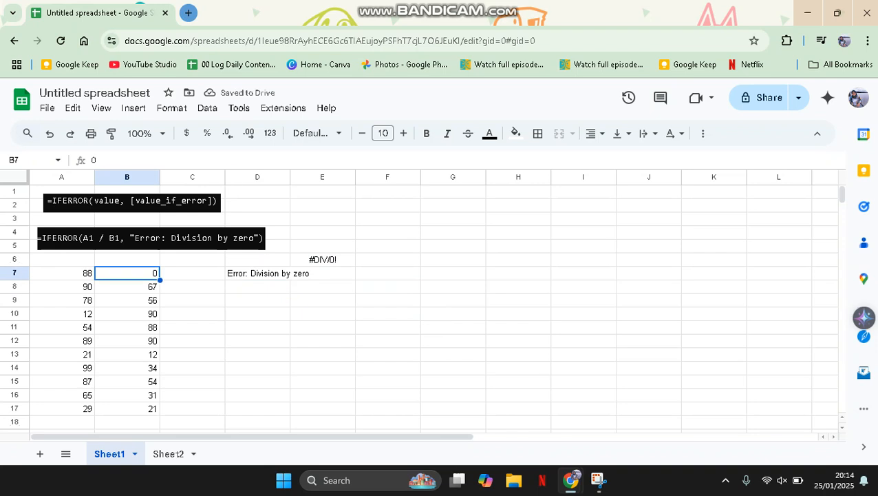
{"action": "left_click", "coordinate": [258, 273]}
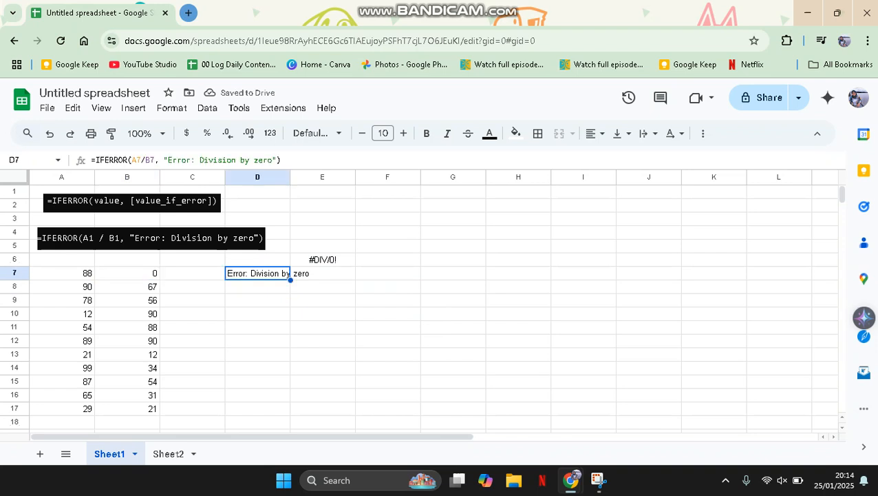
{"action": "left_click", "coordinate": [322, 259]}
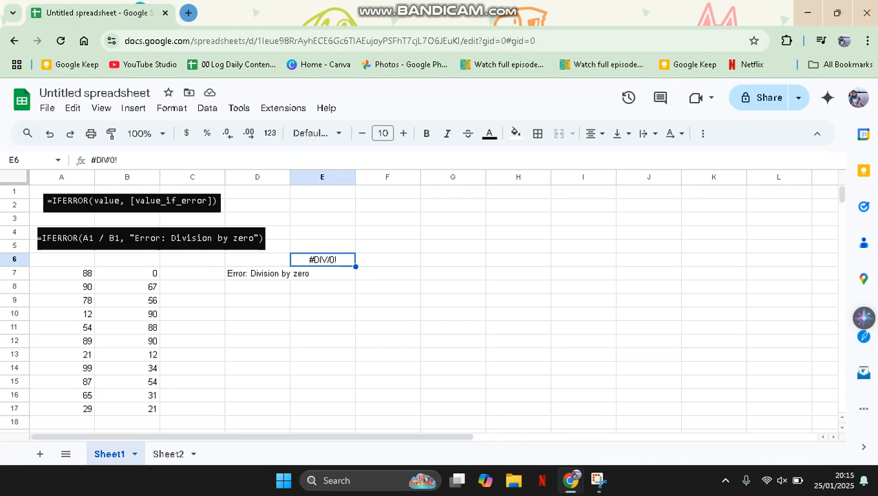
{"action": "left_click", "coordinate": [258, 273]}
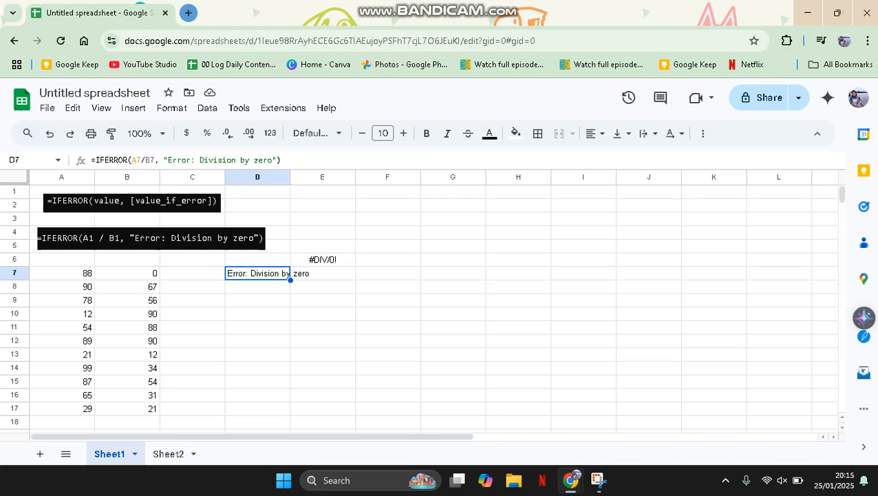